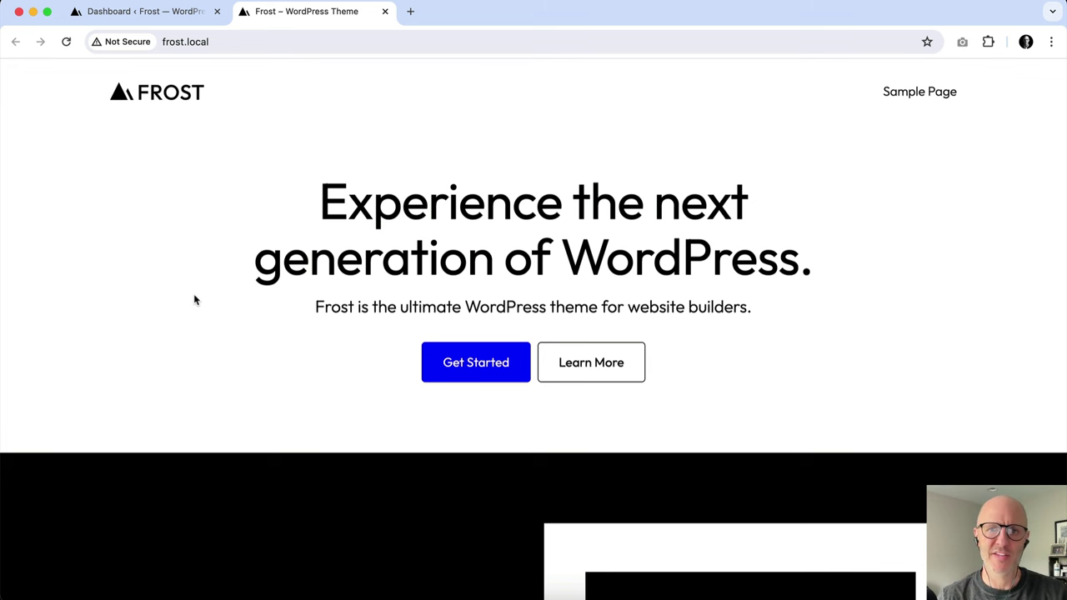
Open the Blog Home template in the site editor and show the Typography settings of the global styles
left_click(175, 13)
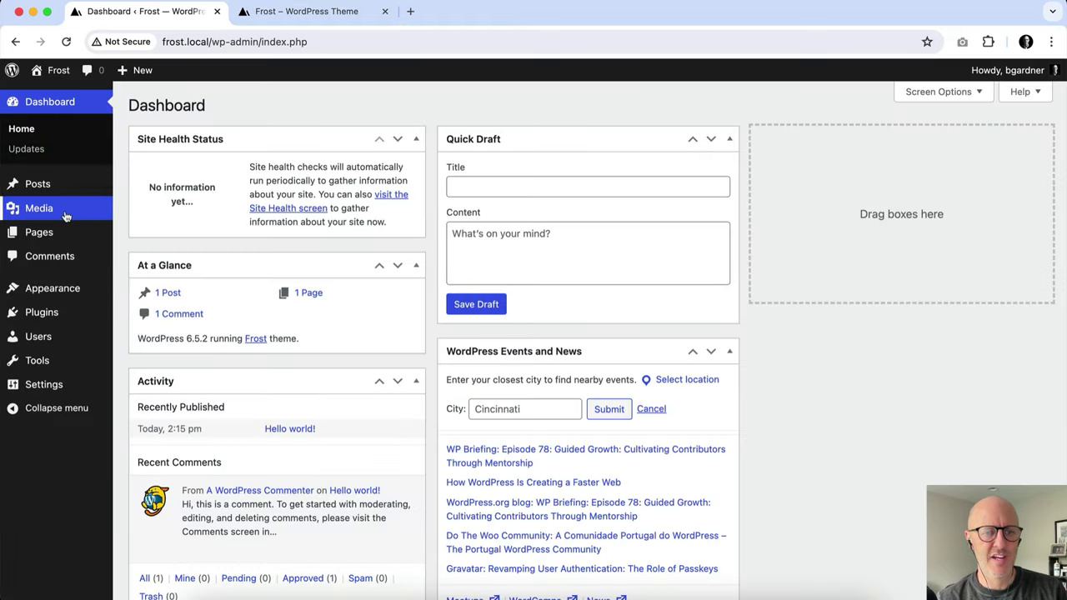
mouse_move(68, 294)
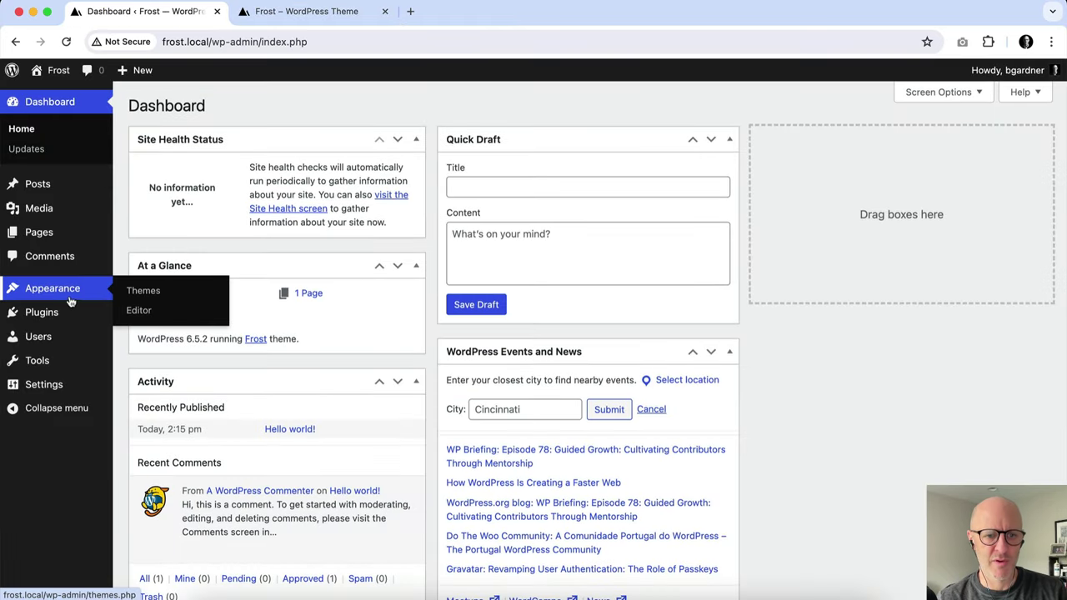
left_click(151, 311)
left_click(575, 304)
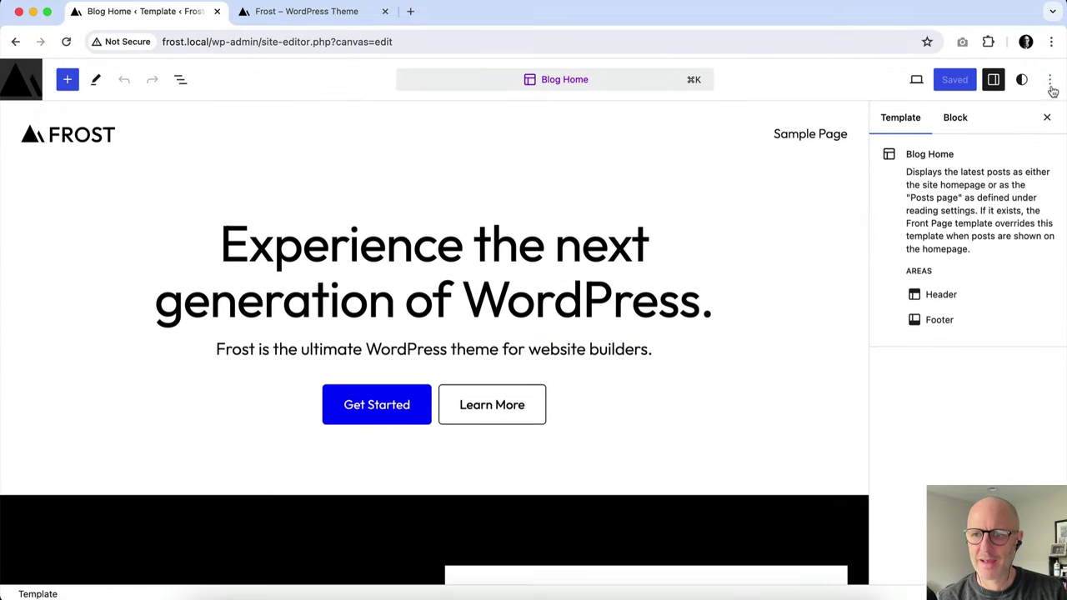
left_click(1023, 80)
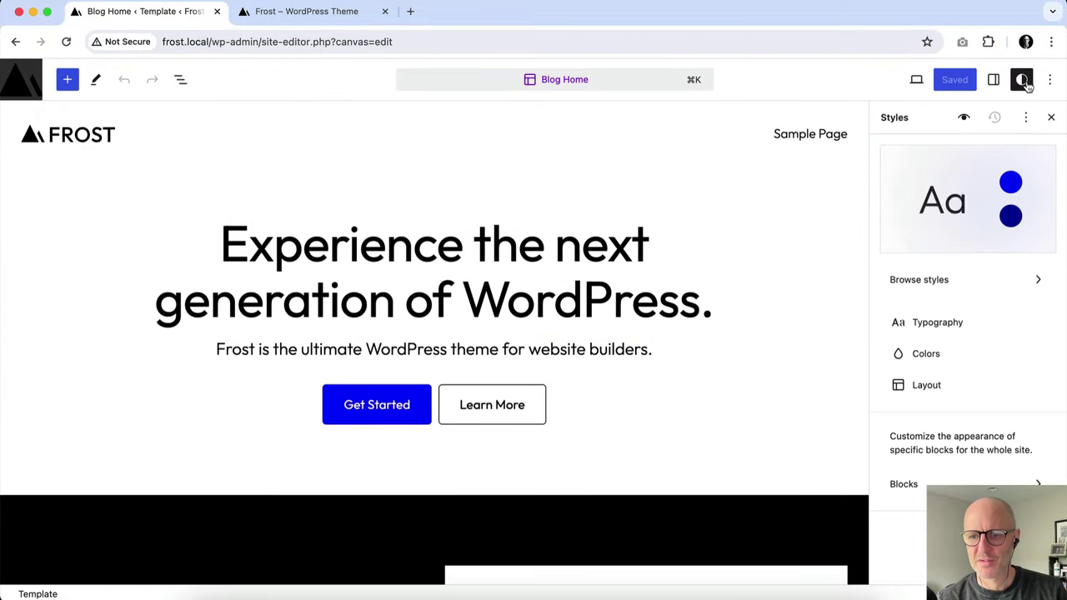
left_click(954, 326)
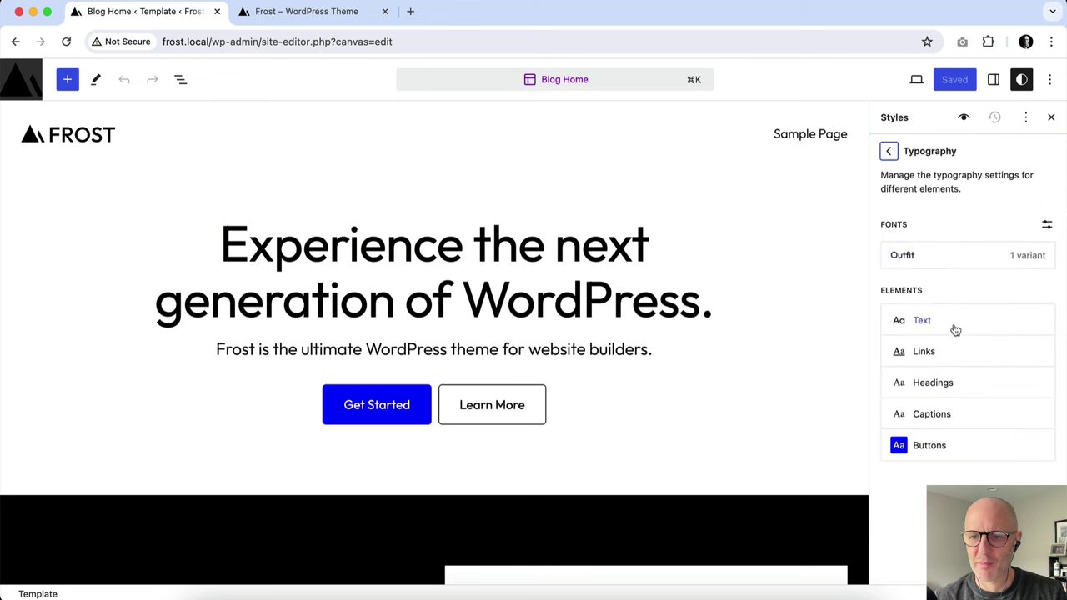
Open the font library, look at its upload option, and allow access to Google Fonts
left_click(1047, 227)
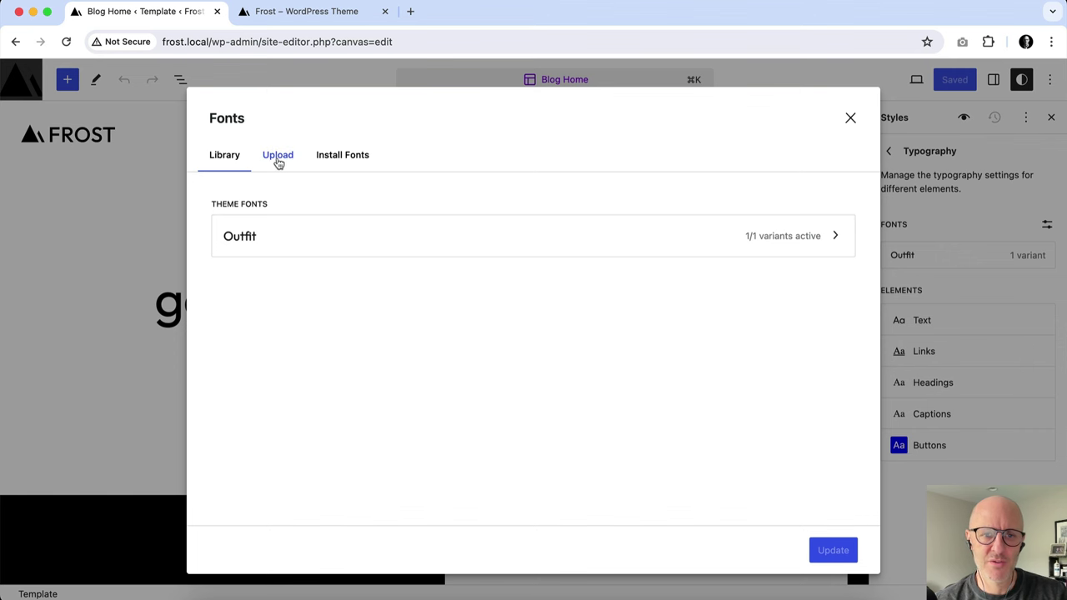
left_click(276, 160)
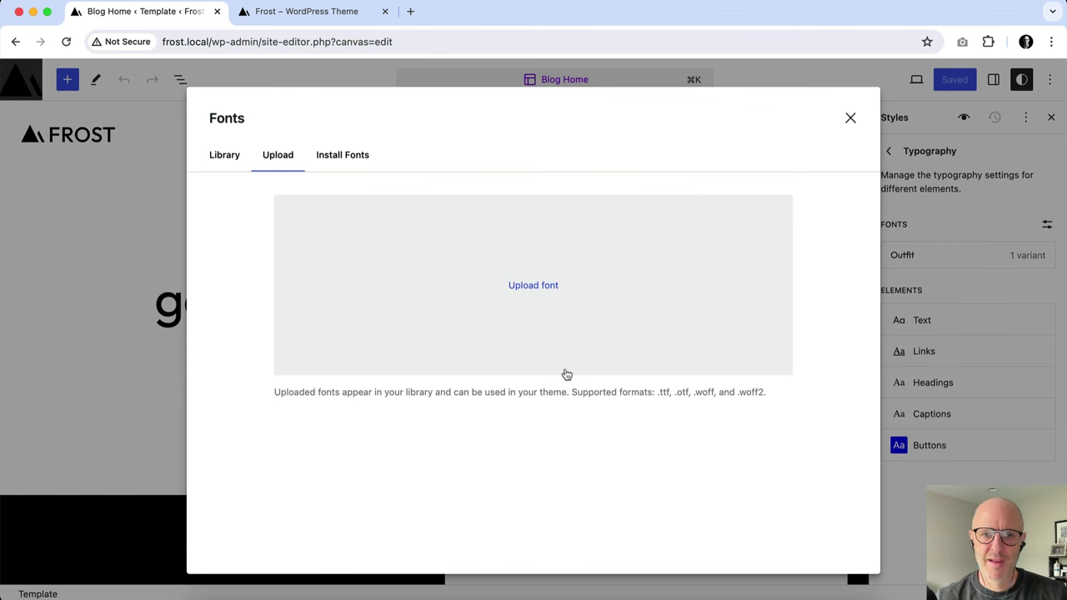
left_click(354, 161)
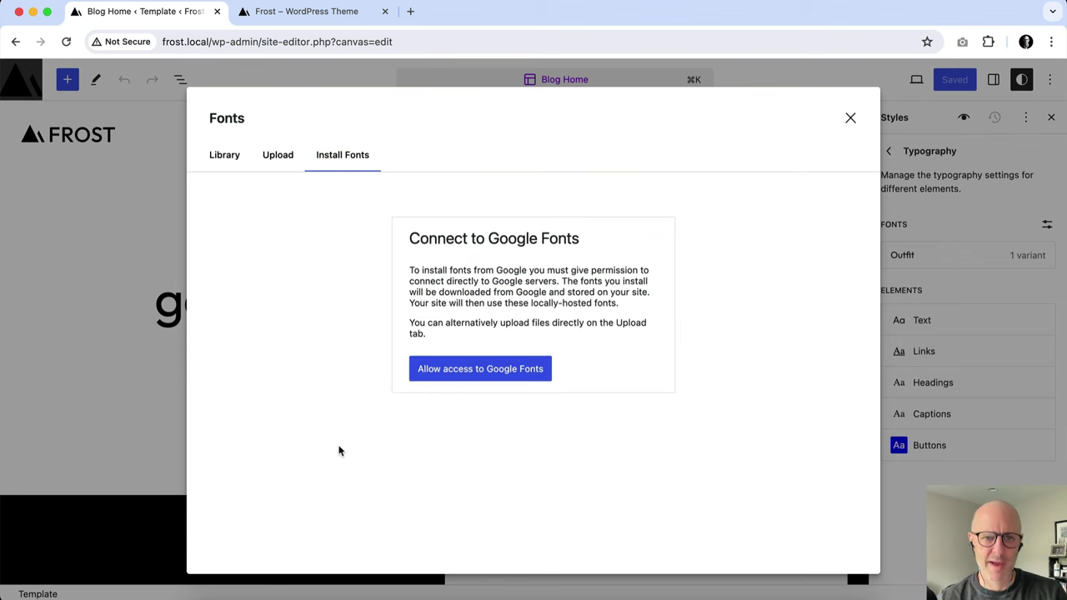
left_click(508, 373)
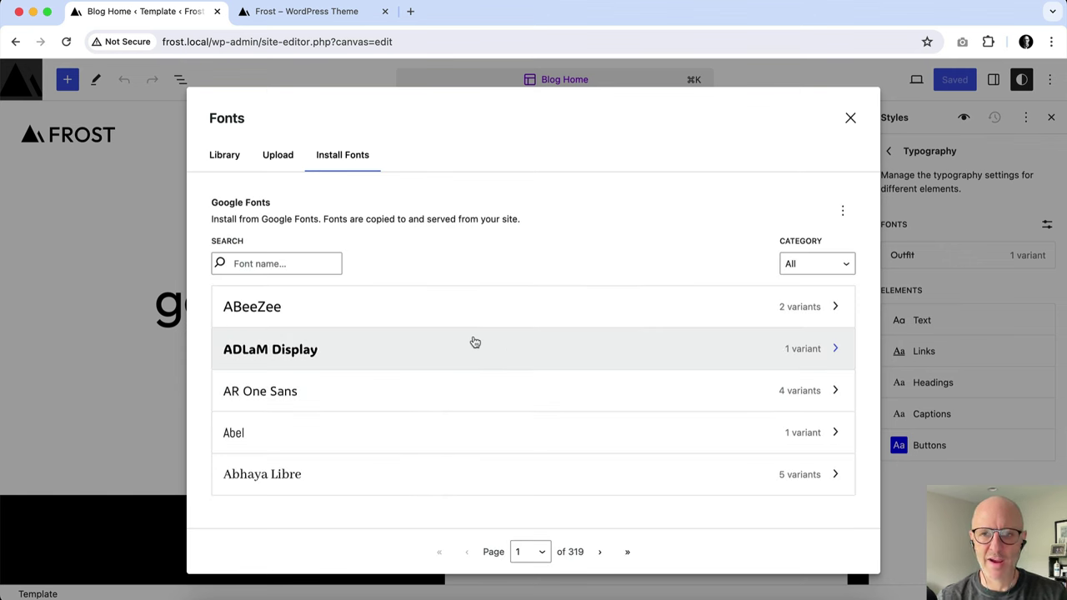
Search the Google Fonts collection for "inter" and open the Inter family's variants
left_click(307, 265)
type("inter")
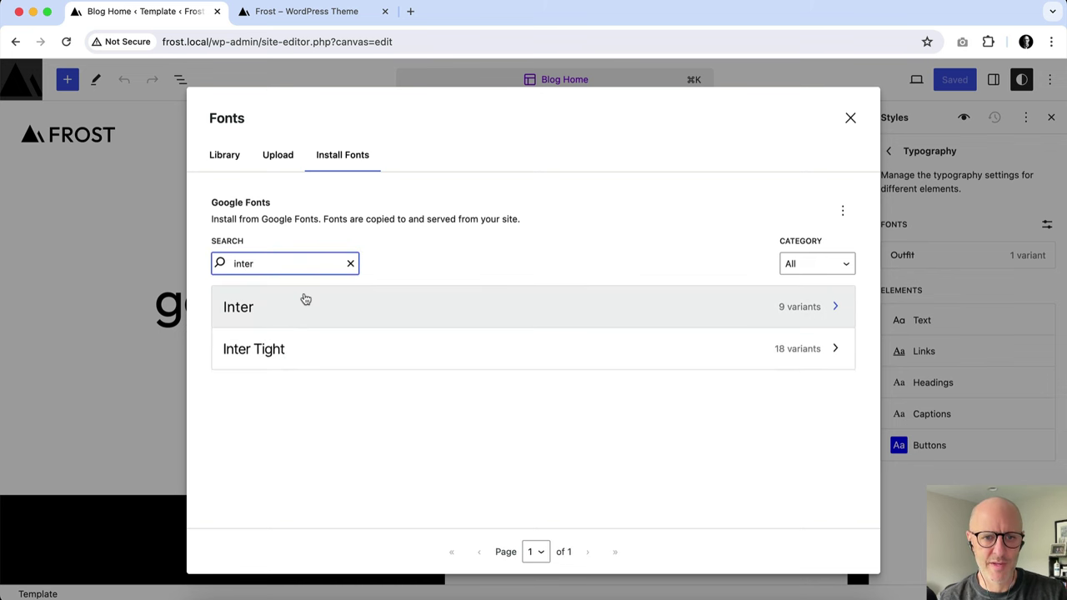
left_click(291, 310)
Install all Inter variants from 100 to 900 normal, check the font library, and close it
left_click(233, 268)
left_click(231, 310)
left_click(231, 351)
left_click(230, 390)
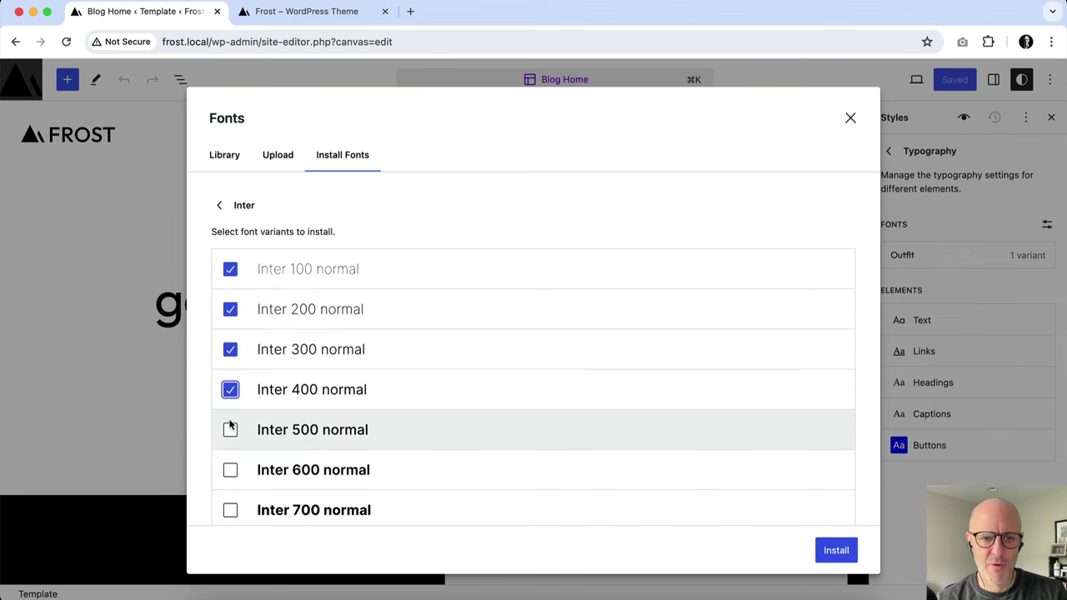
left_click(230, 429)
left_click(229, 469)
left_click(229, 509)
scroll(239, 477, "down", 2)
left_click(230, 444)
left_click(230, 484)
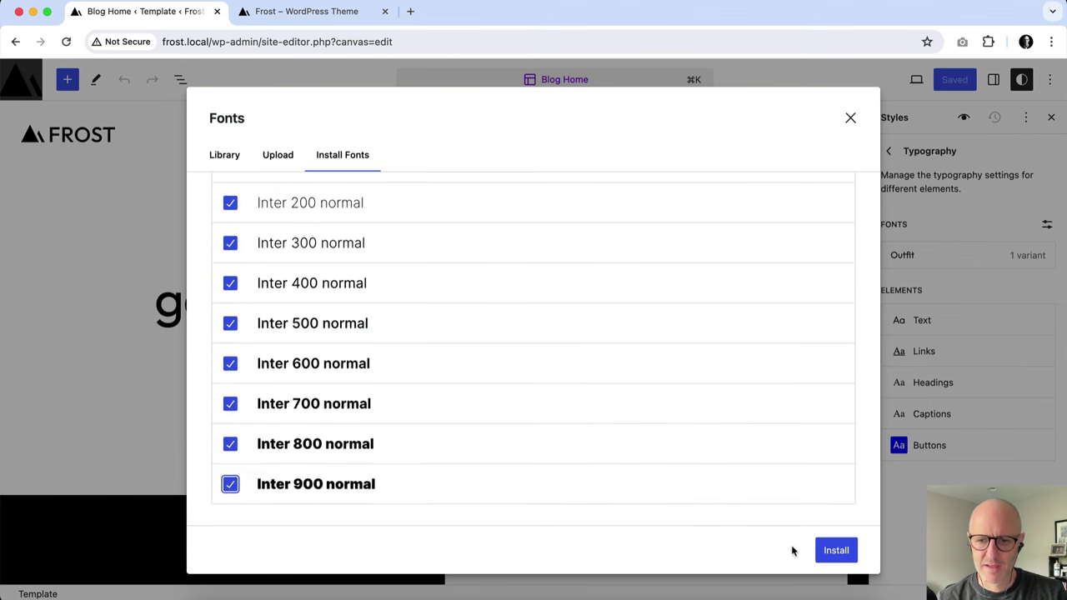
left_click(836, 551)
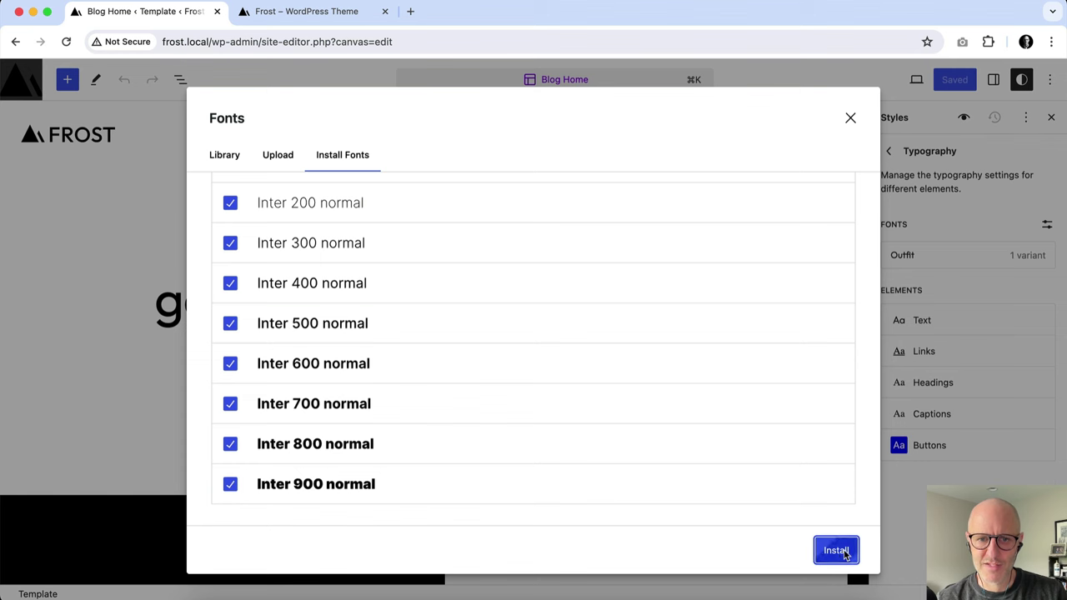
left_click(240, 158)
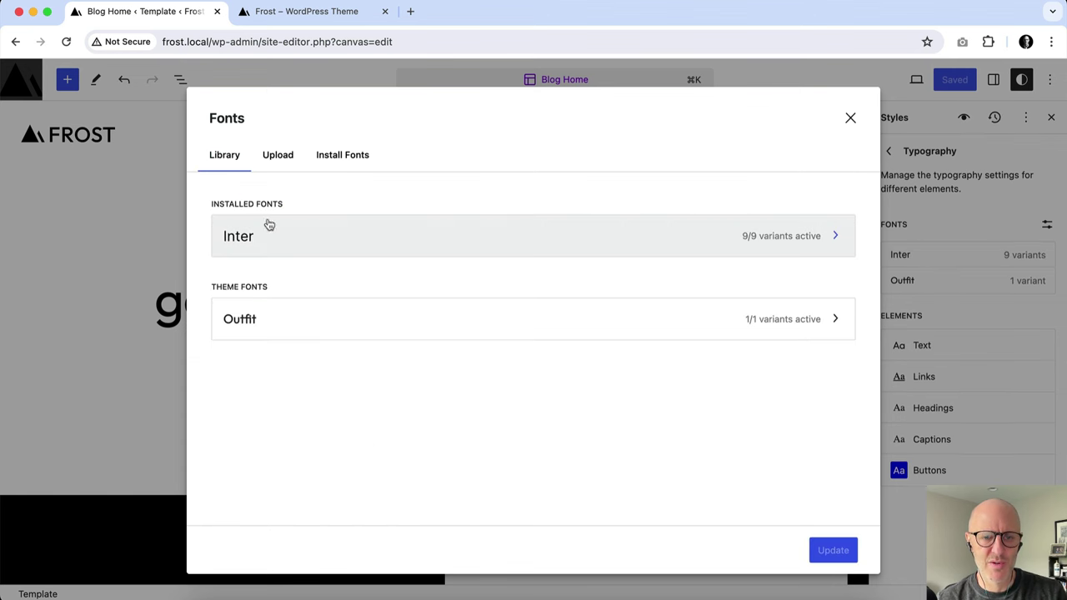
left_click(849, 121)
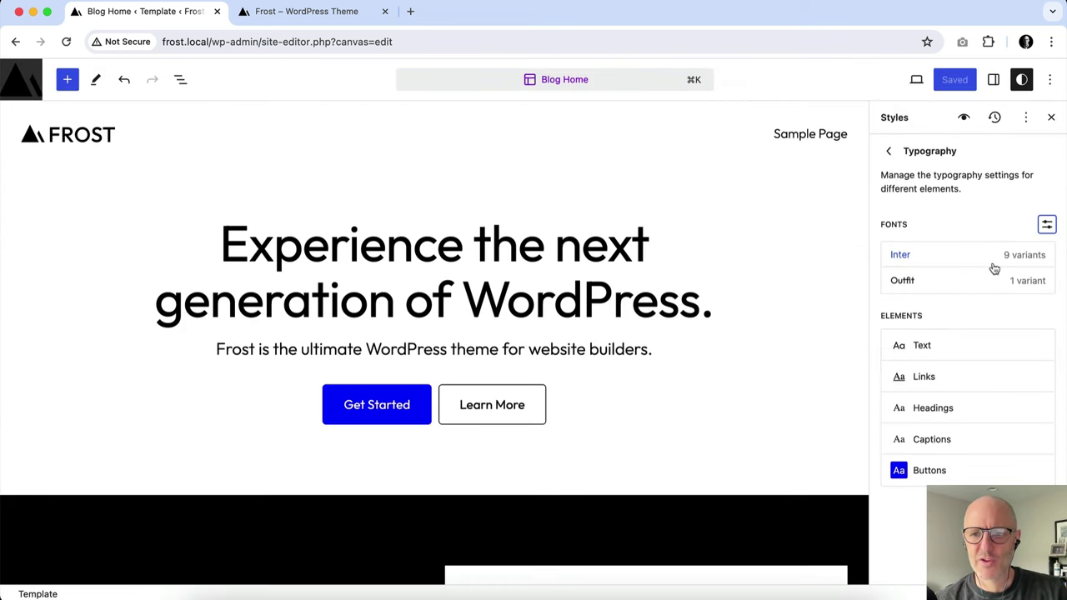
Set the site-wide Text font to Inter and save the custom styles
left_click(939, 351)
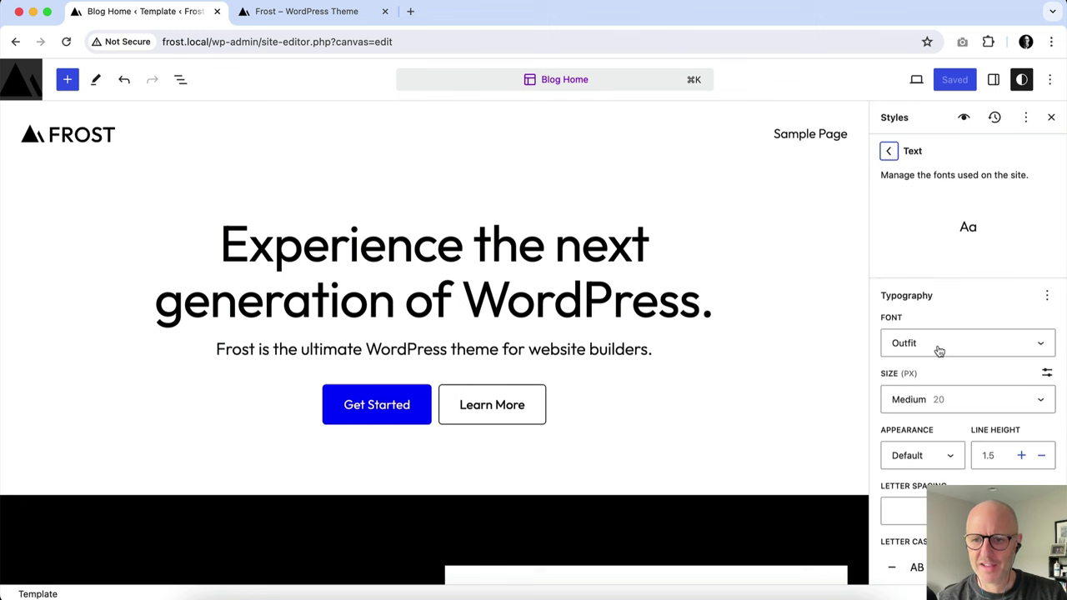
left_click(968, 349)
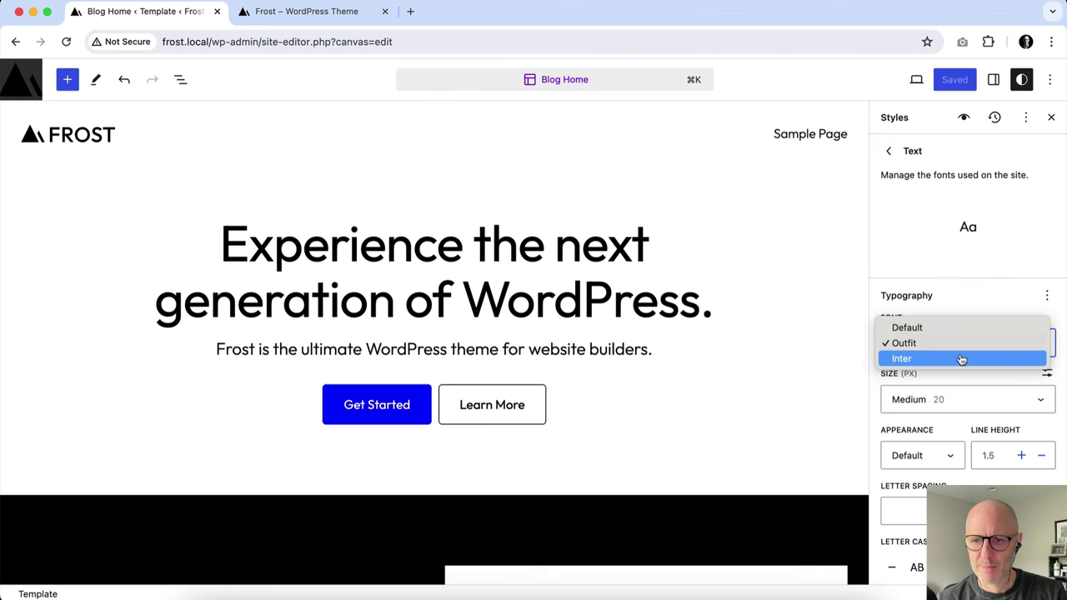
left_click(961, 359)
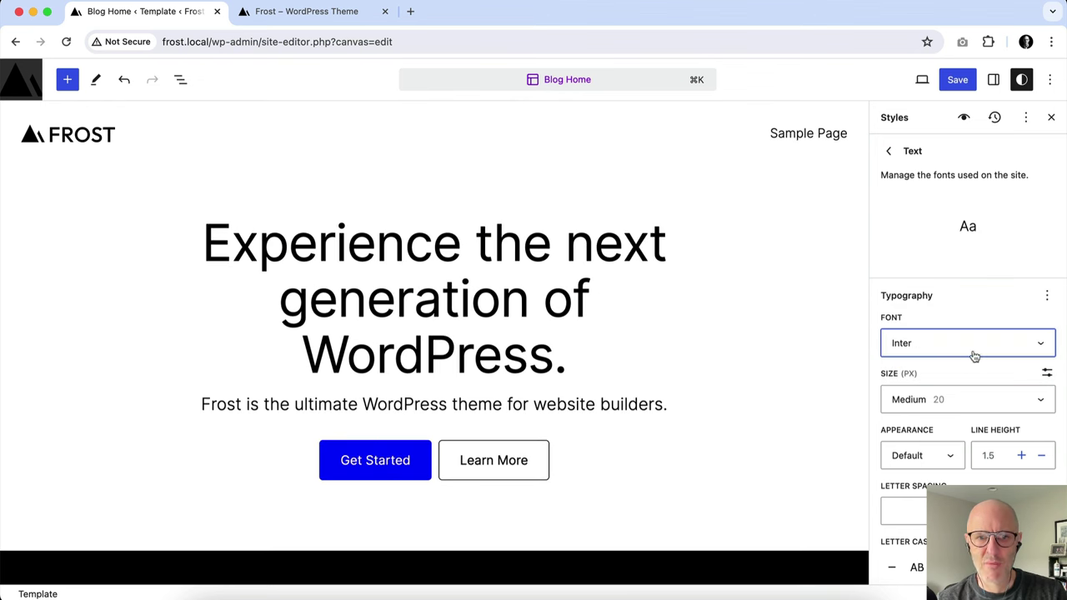
left_click(958, 80)
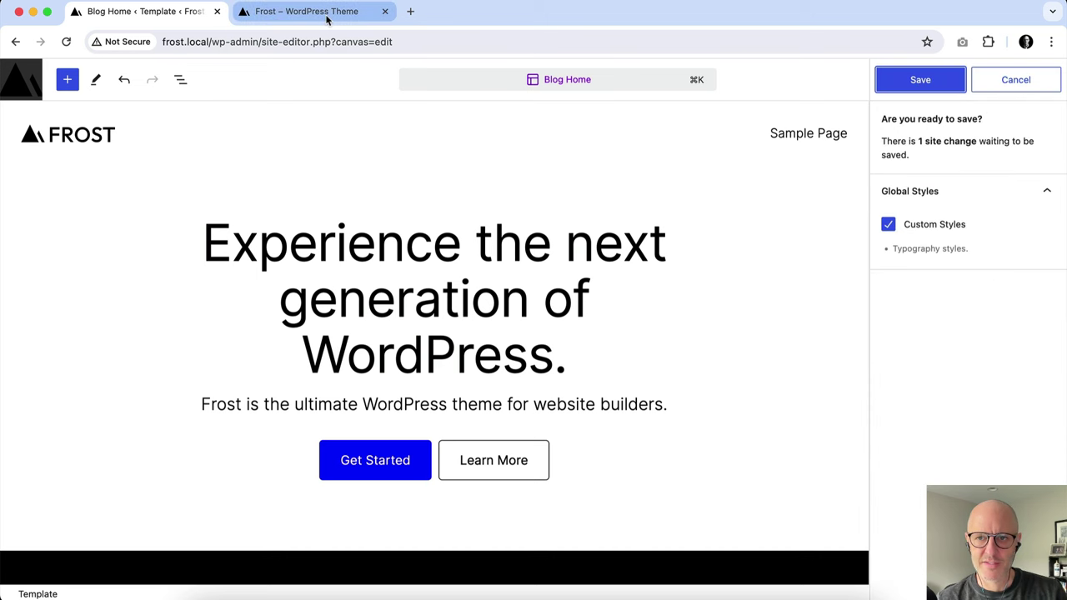
left_click(908, 82)
Examine how the saved font change looks on the live Frost homepage
left_click(326, 14)
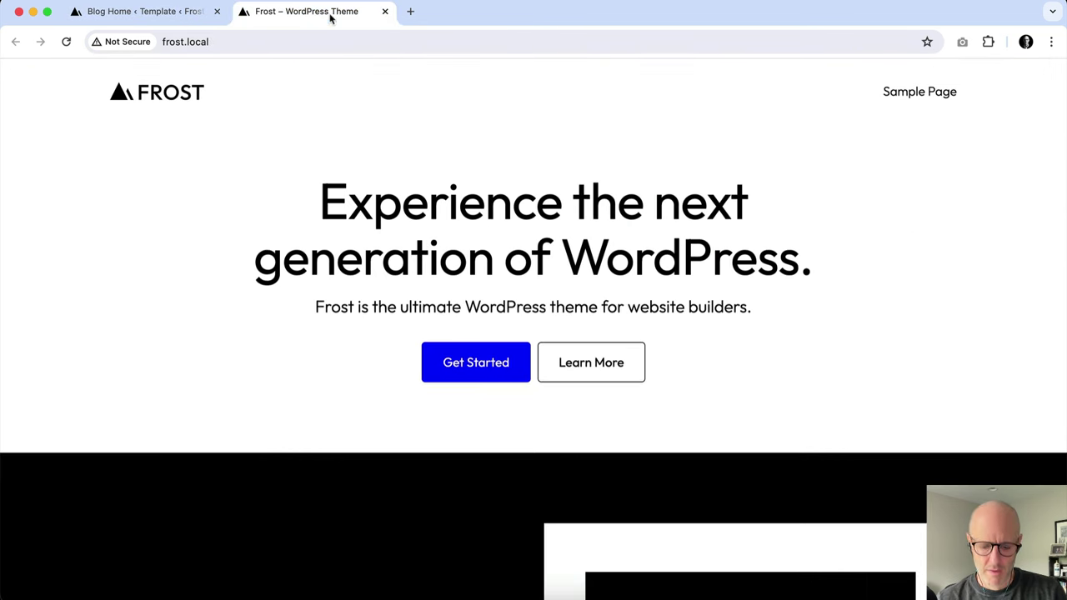
scroll(379, 185, "down", 4)
scroll(377, 186, "down", 8)
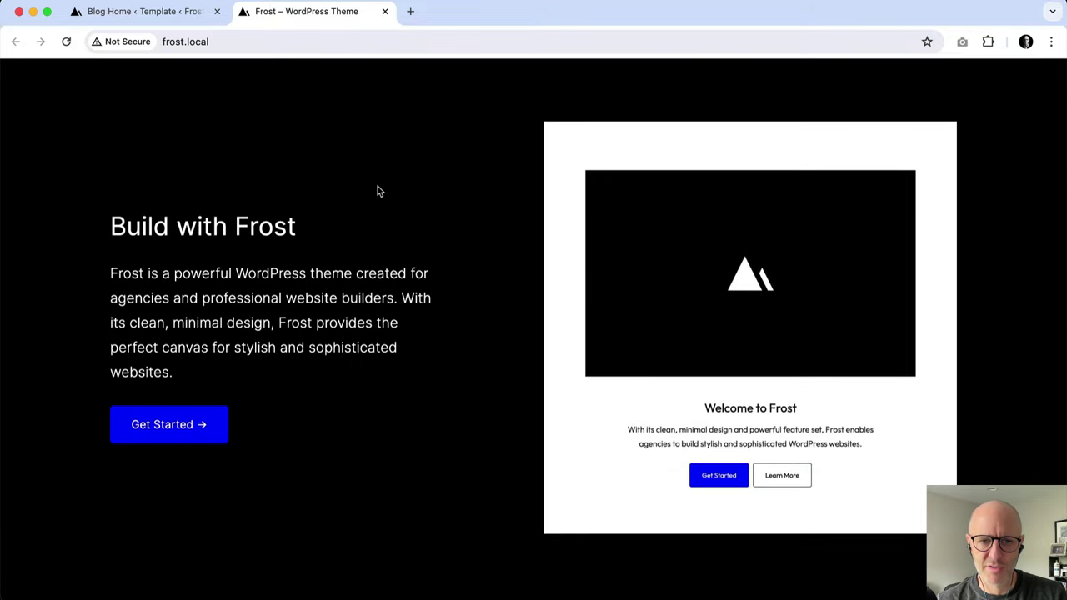
scroll(378, 185, "up", 6)
scroll(378, 191, "up", 5)
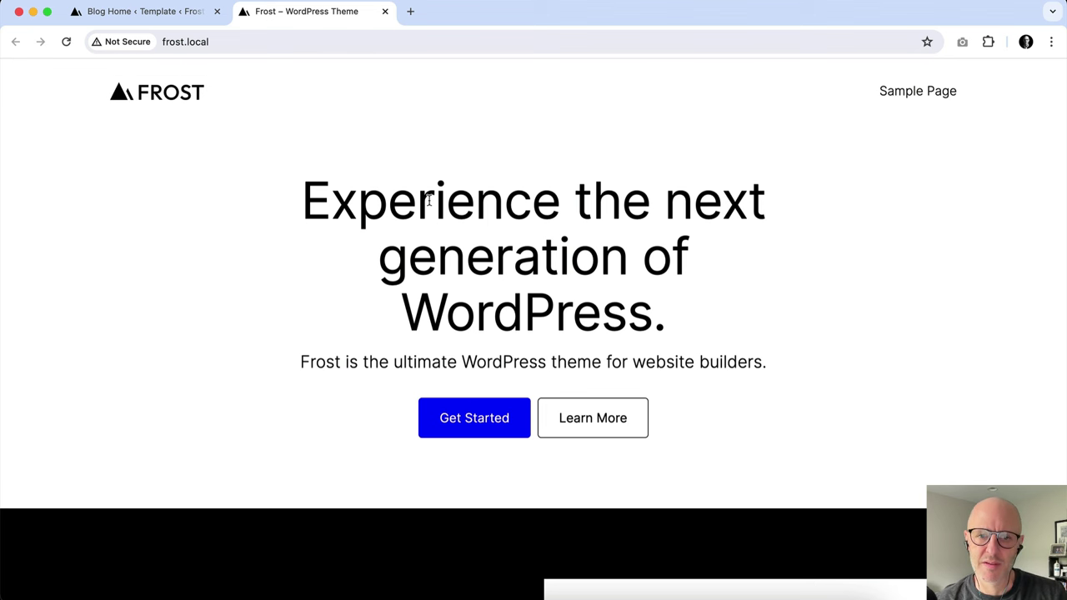
scroll(487, 185, "down", 1)
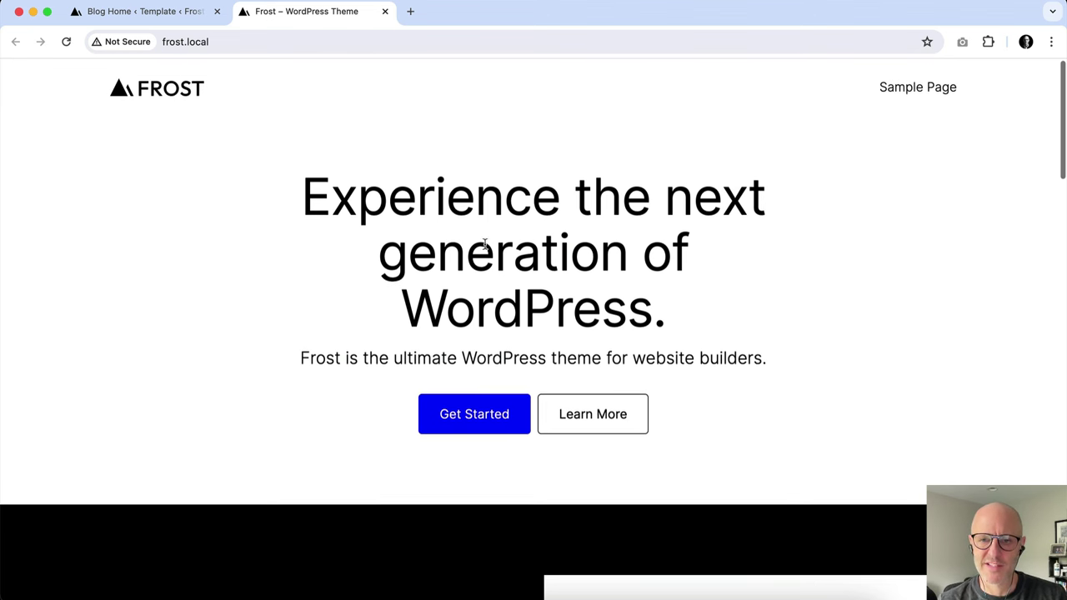
Return to the site editor and set the font for all headings to Outfit
left_click(167, 12)
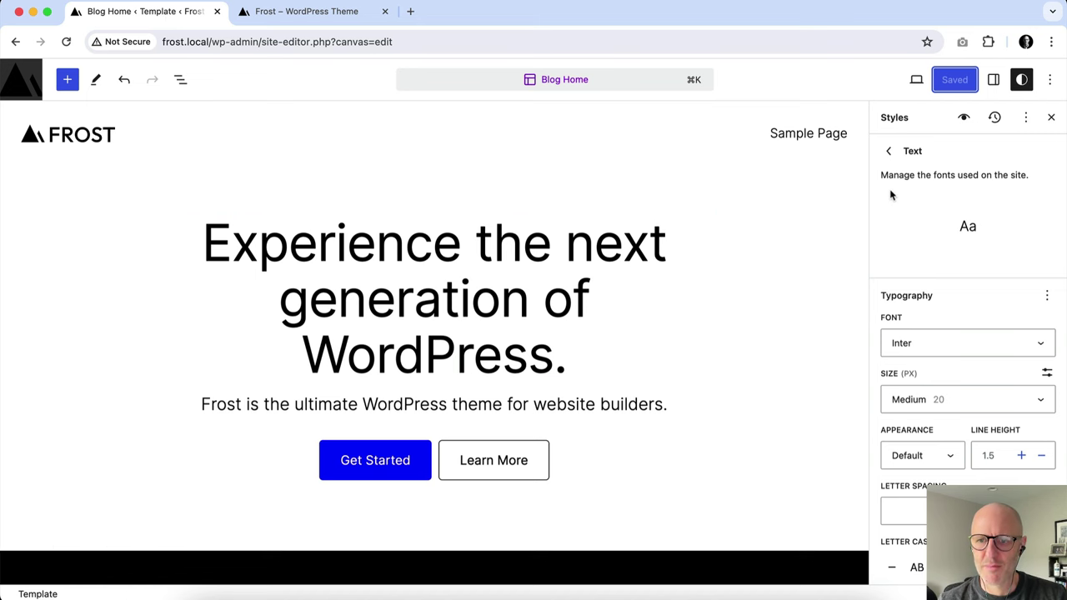
left_click(889, 150)
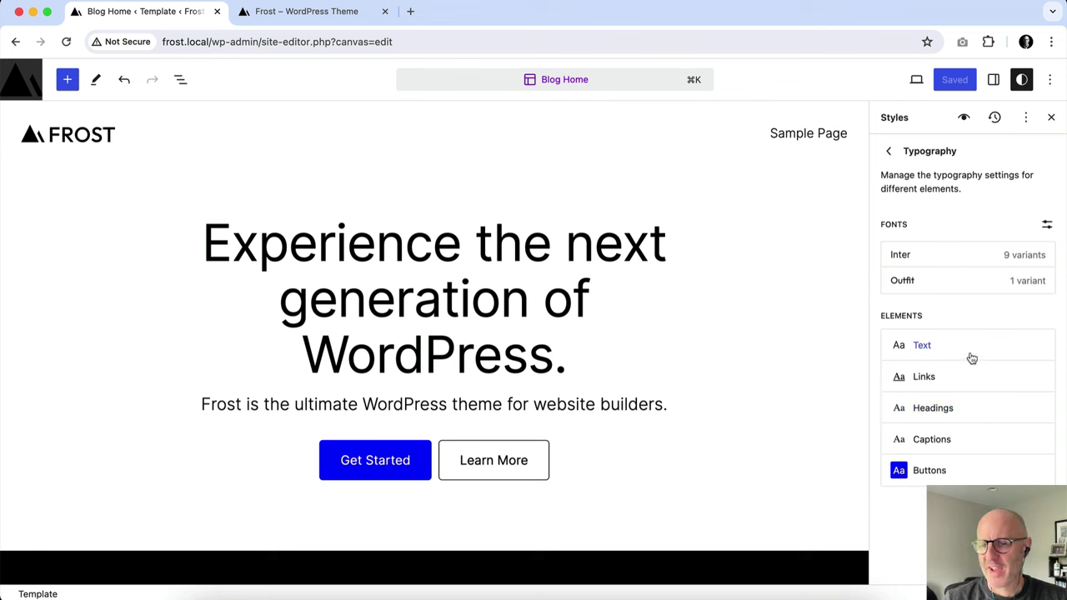
left_click(943, 410)
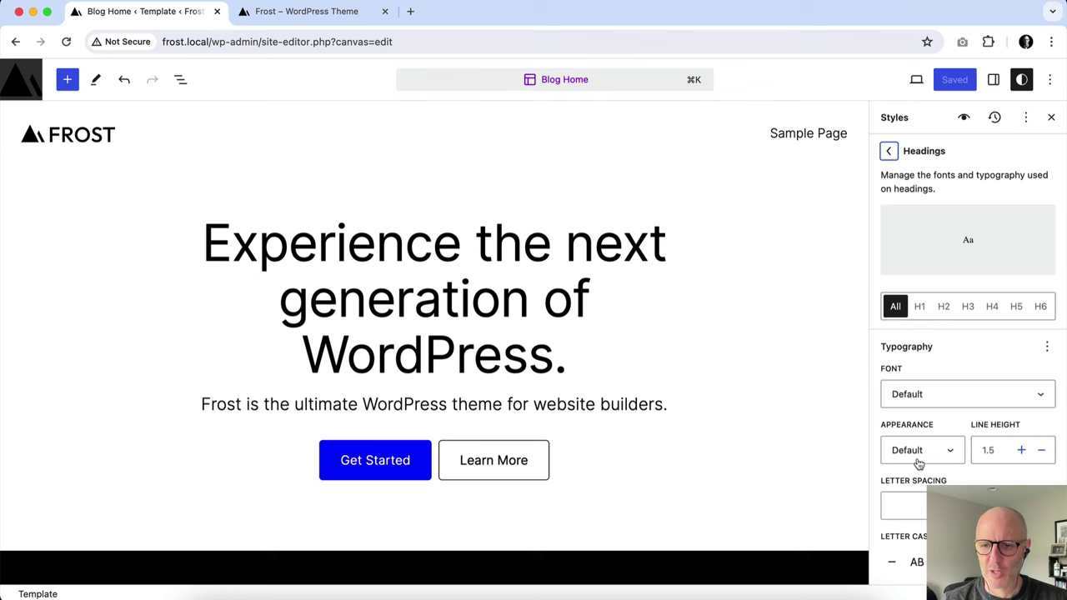
left_click(1040, 397)
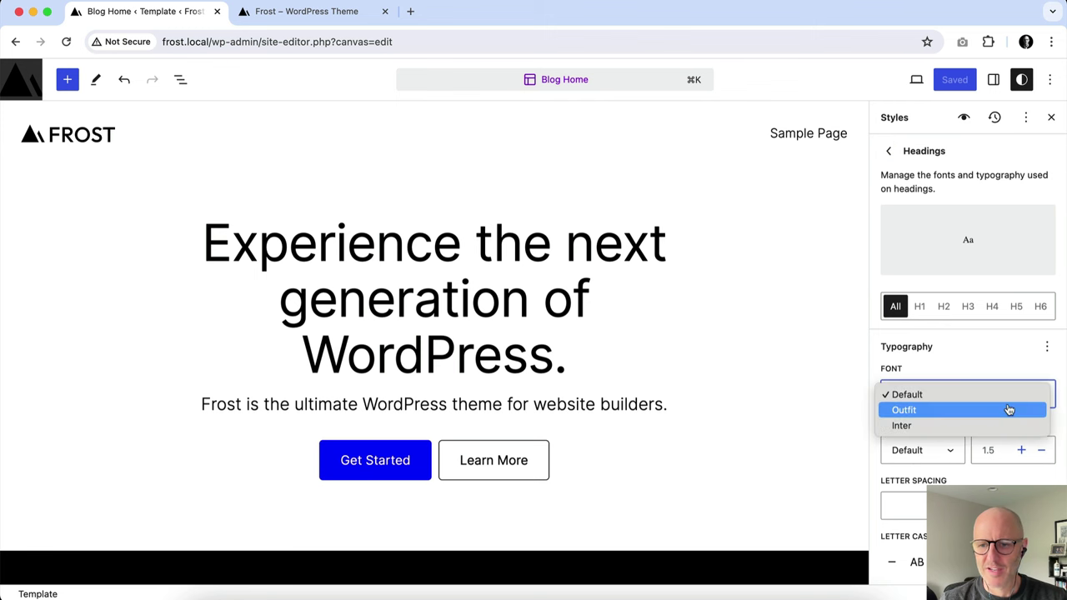
left_click(1008, 410)
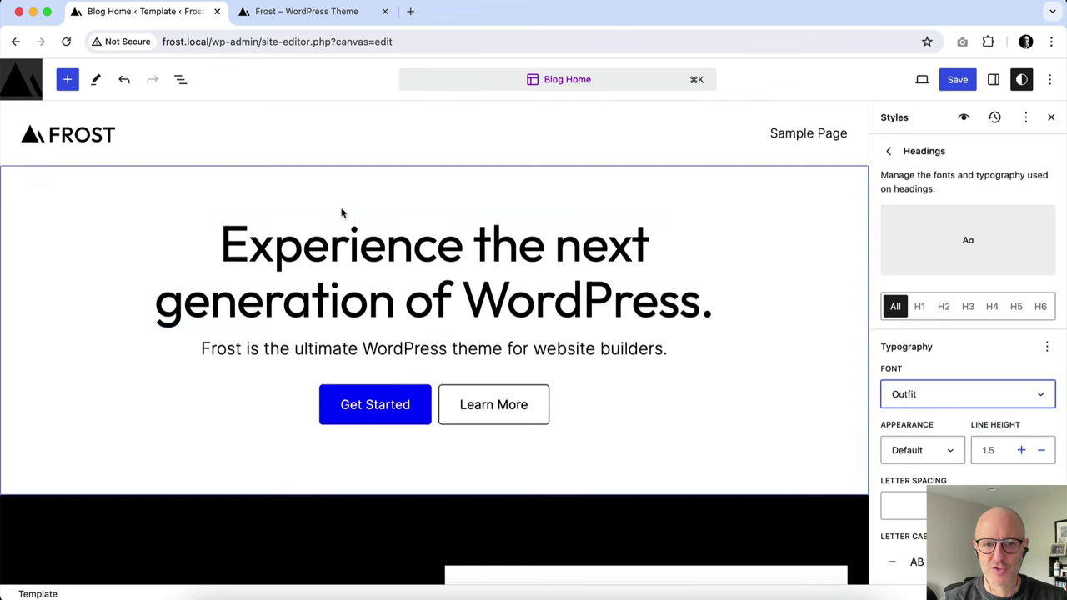
Delete the installed Inter font with all its variants from the font library and close the library
left_click(888, 150)
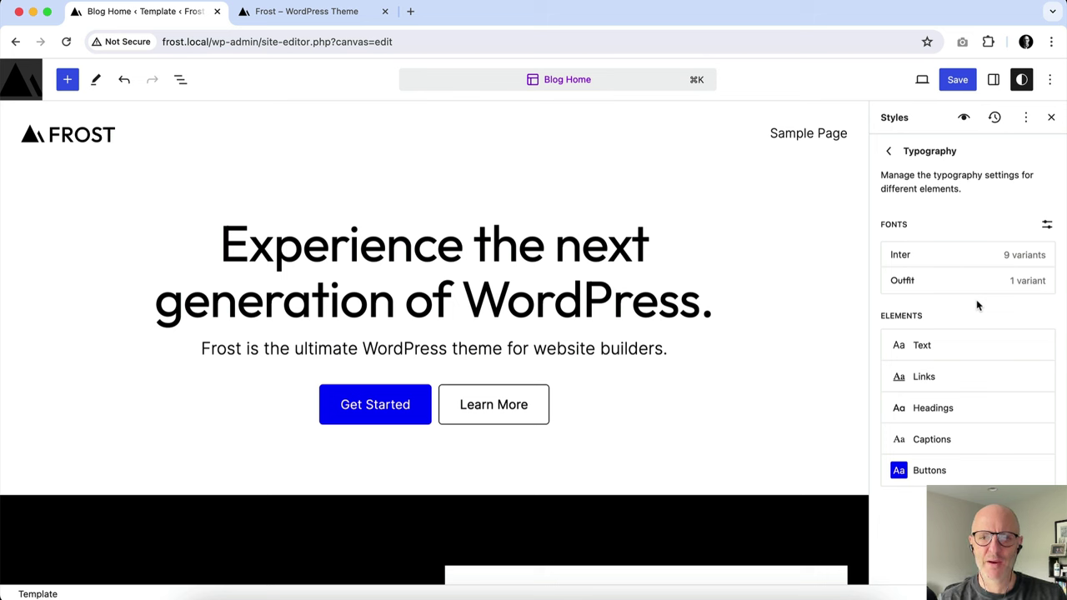
left_click(1046, 225)
left_click(331, 235)
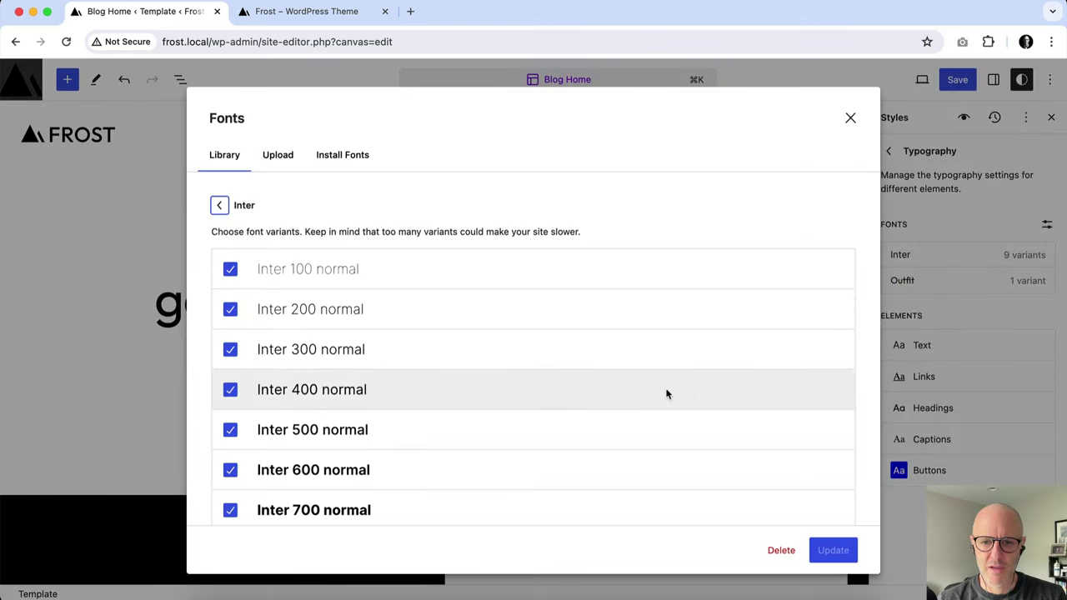
left_click(780, 550)
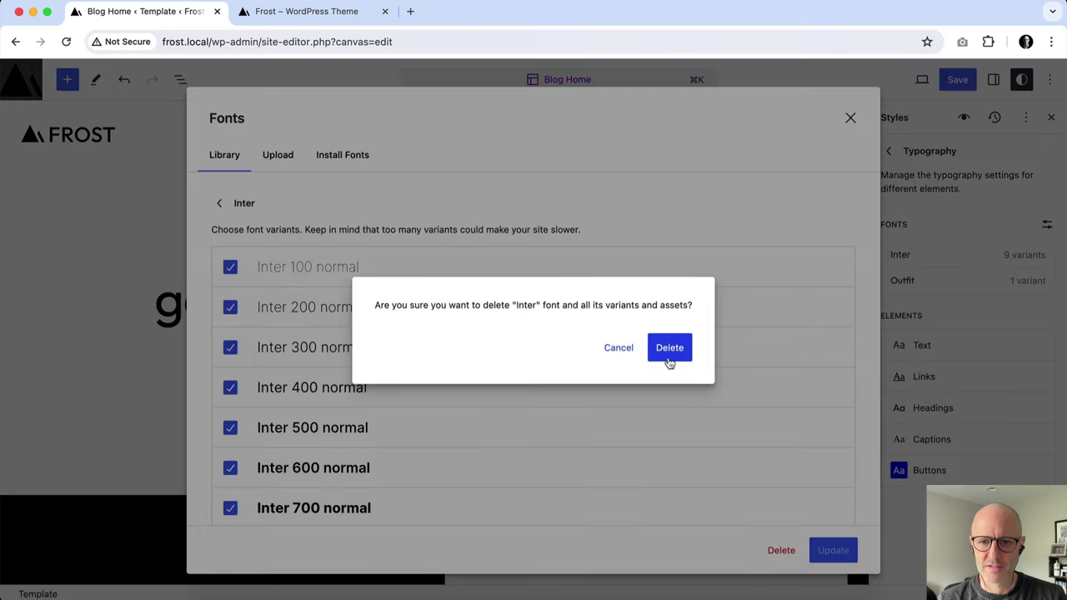
left_click(668, 360)
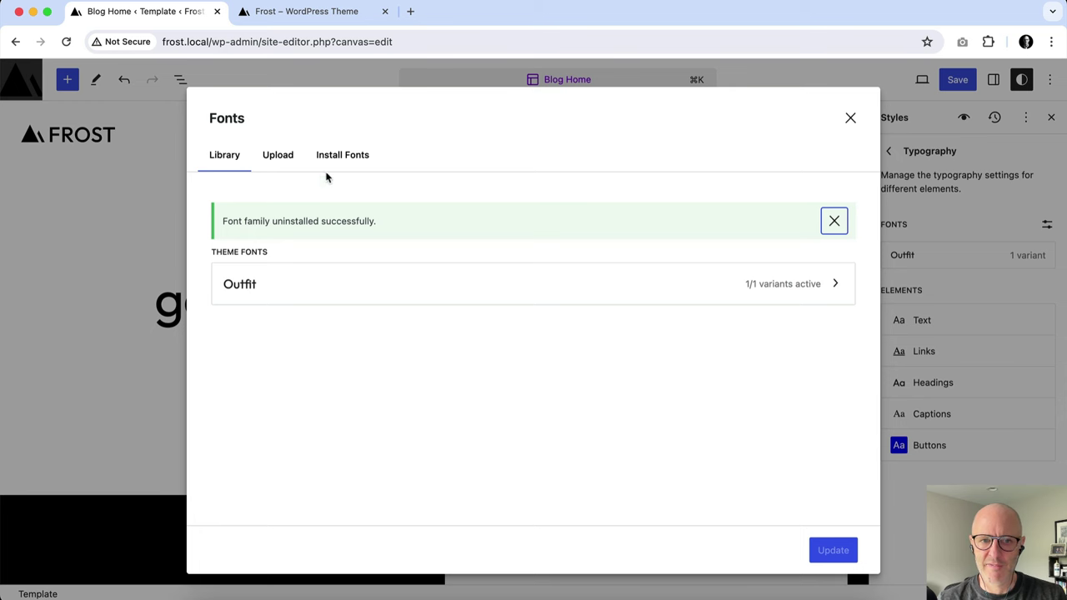
left_click(850, 120)
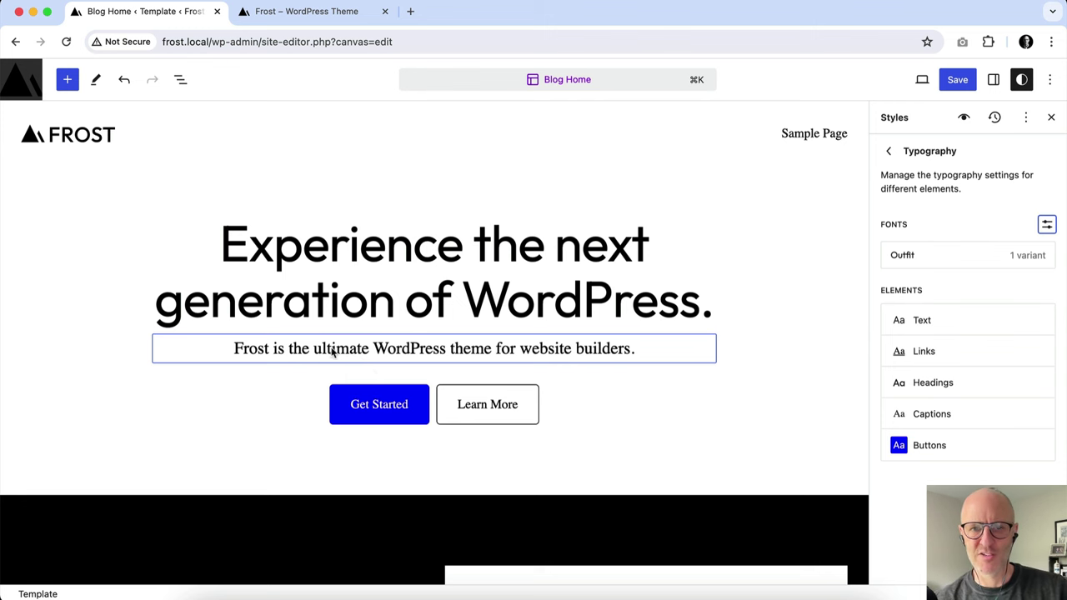
Reset the global styles to the theme's defaults
left_click(1025, 118)
left_click(958, 221)
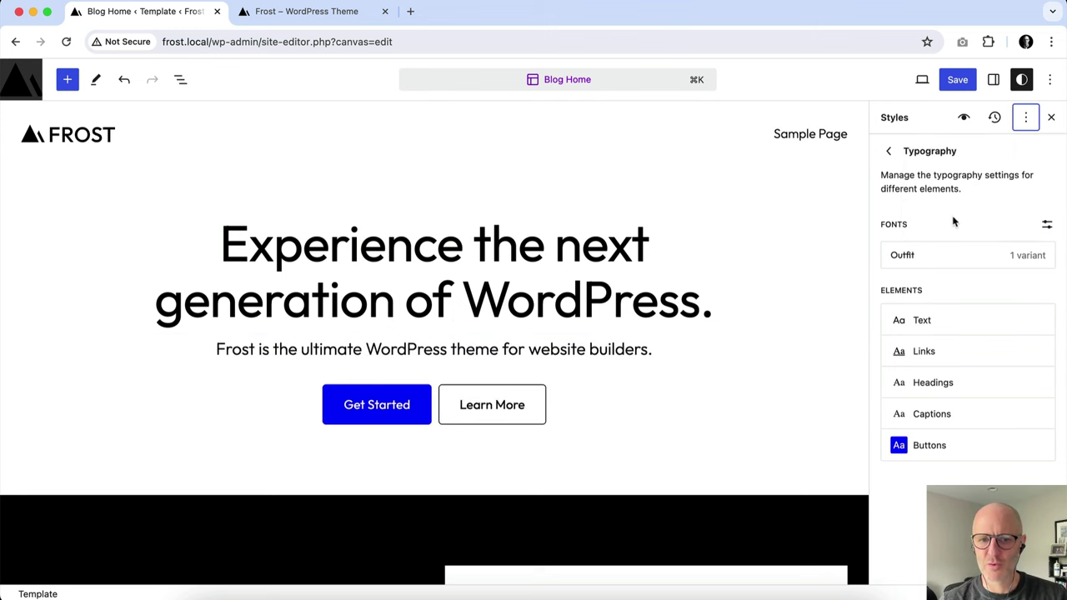